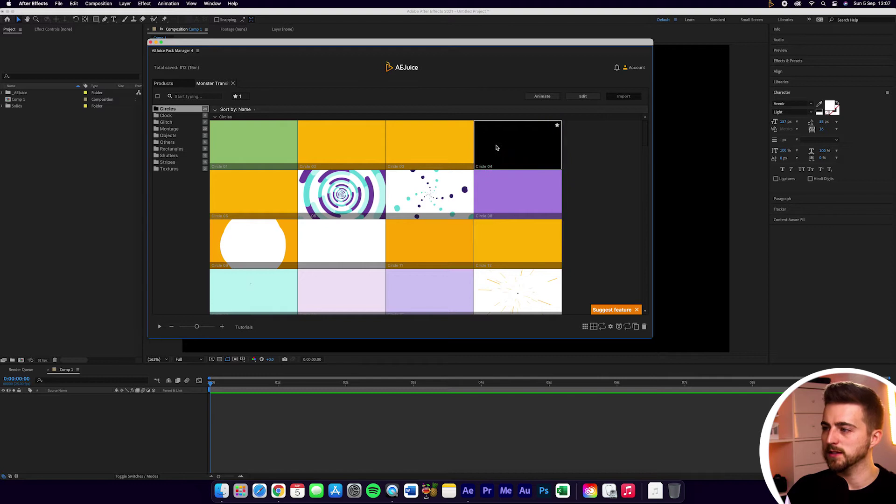
# Import the Circle 04 transition from Monster Transitions into Comp 1 with its default settings and close the pack manager.
pyautogui.click(520, 146)
pyautogui.click(614, 99)
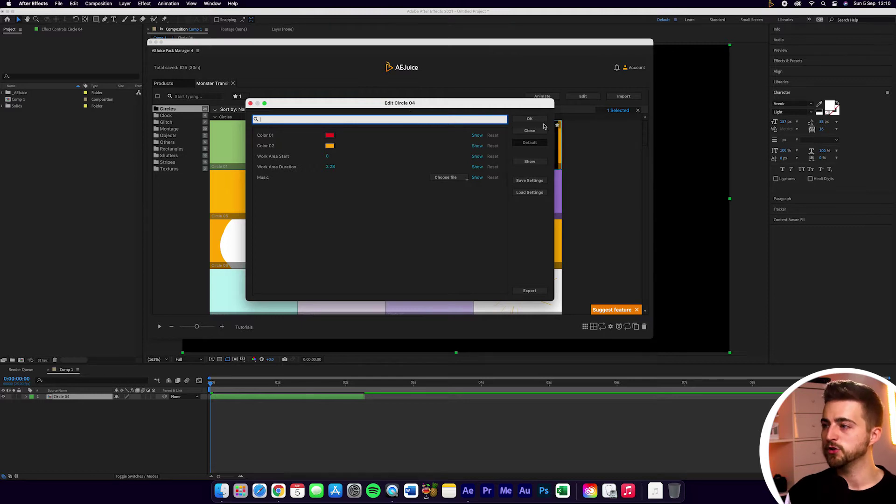
pyautogui.click(537, 121)
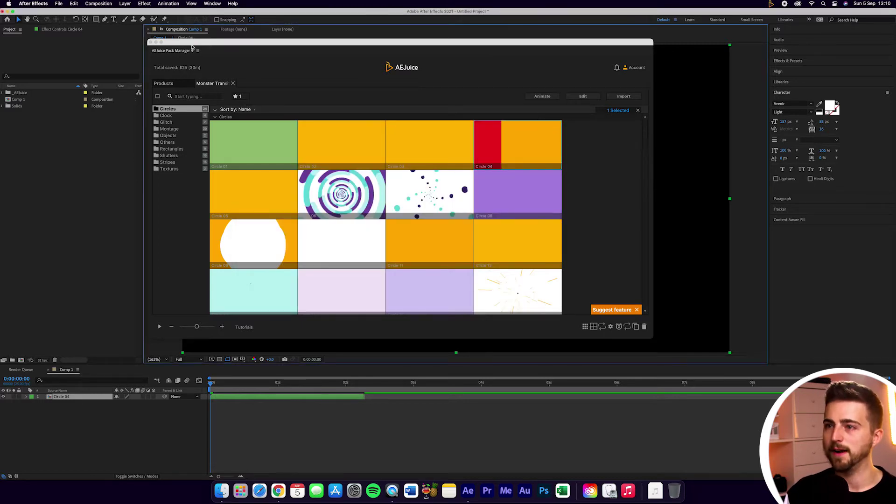
pyautogui.click(150, 42)
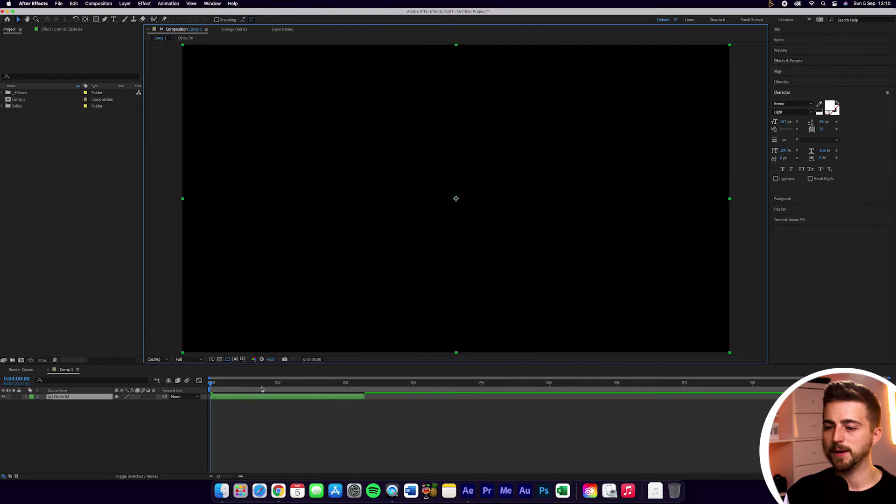
# Preview the Circle 04 animation, park the playhead at 0:00:00:14 and delete the layer.
pyautogui.moveTo(221, 389)
pyautogui.mouseDown()
pyautogui.moveTo(286, 384)
pyautogui.moveTo(208, 383)
pyautogui.mouseUp()
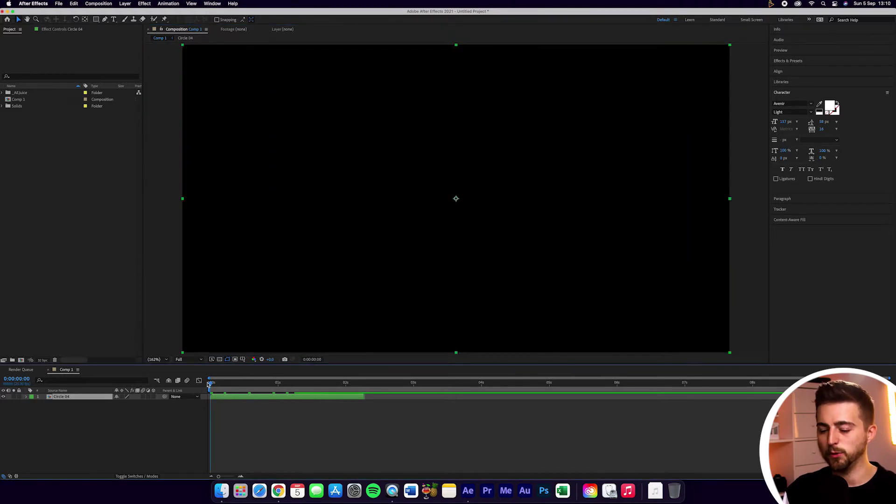
pyautogui.press('space')
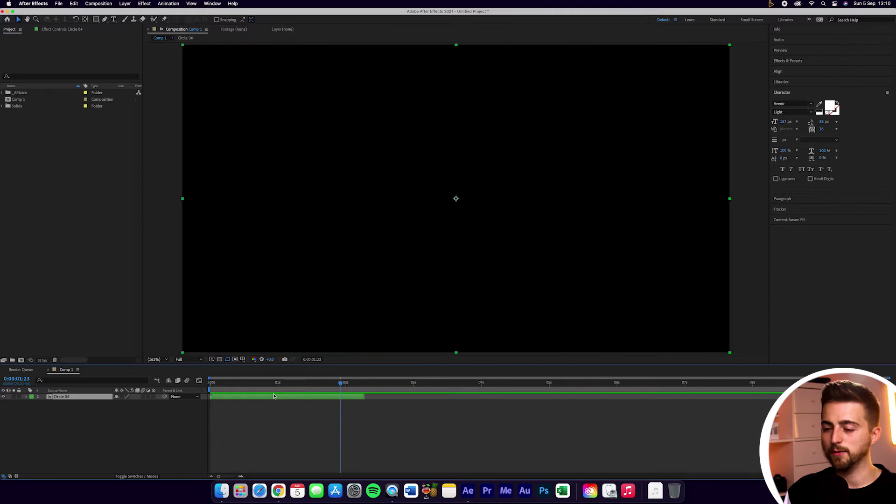
pyautogui.moveTo(285, 385); pyautogui.dragTo(250, 384)
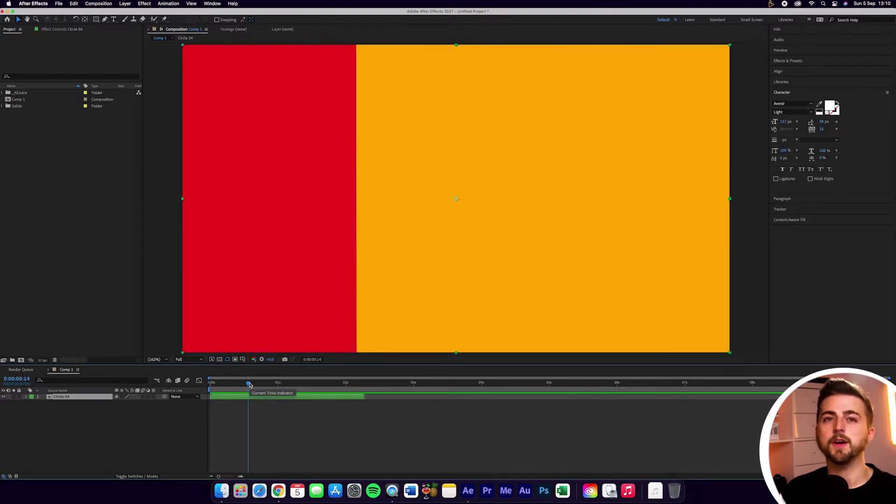
pyautogui.press('Delete')
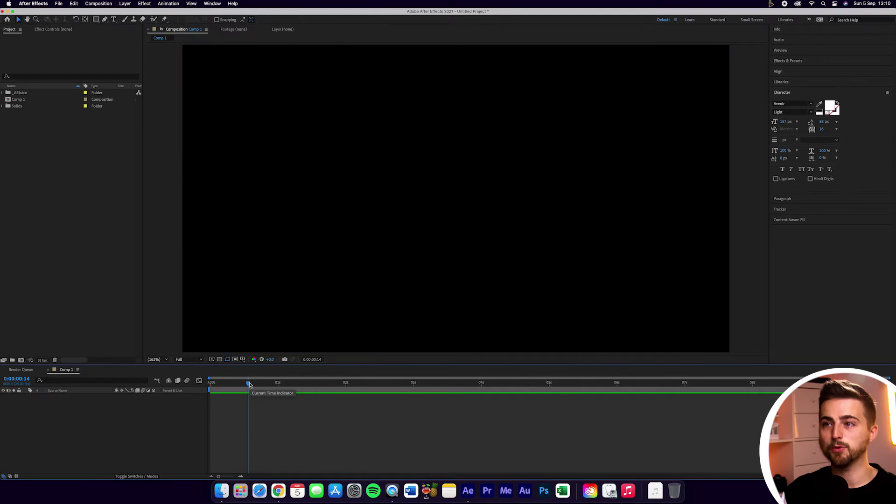
# Reopen AEJuice Pack Manager 4 and import Circle 04 at the playhead with its default settings, closing the manager again.
pyautogui.click(211, 3)
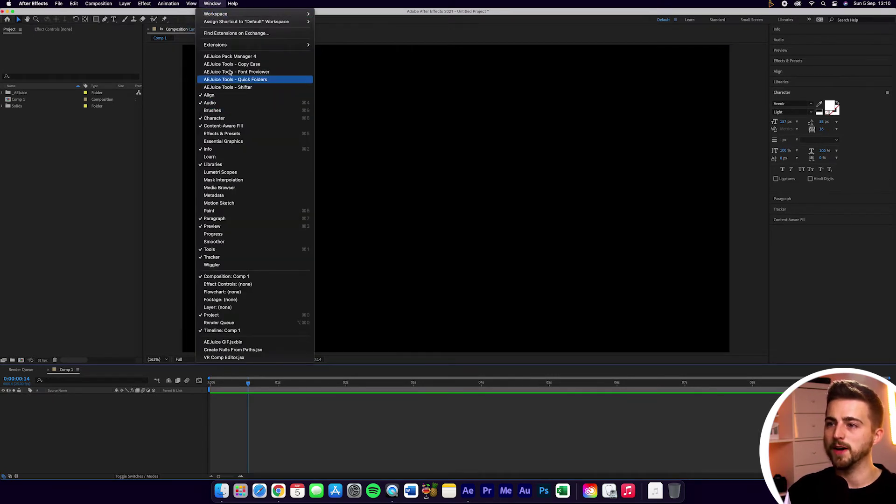
pyautogui.click(226, 56)
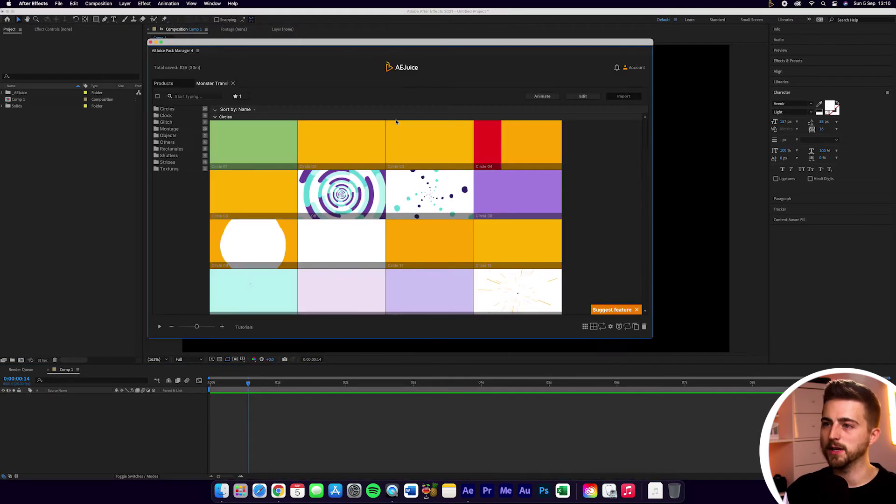
pyautogui.moveTo(506, 44); pyautogui.dragTo(426, 52)
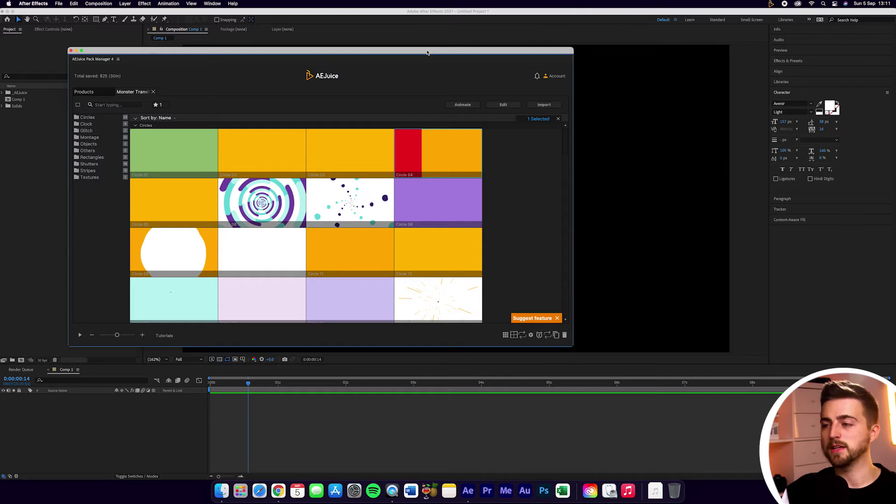
pyautogui.moveTo(430, 153)
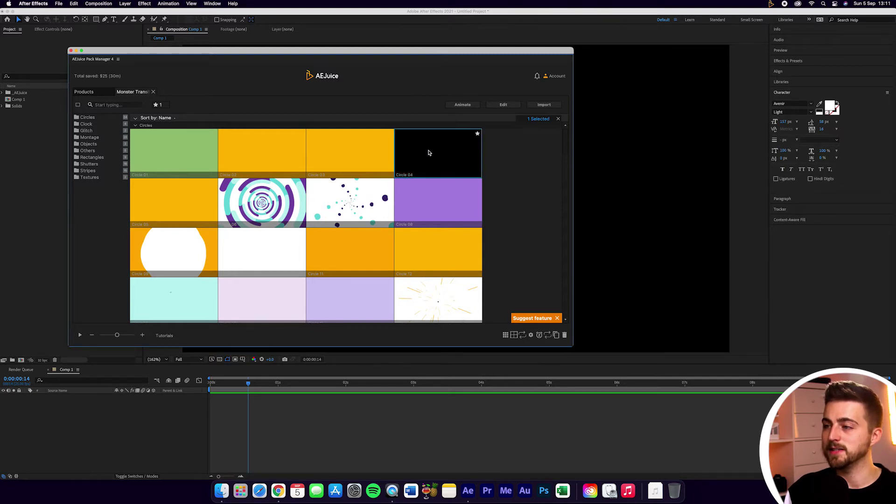
pyautogui.doubleClick(428, 151)
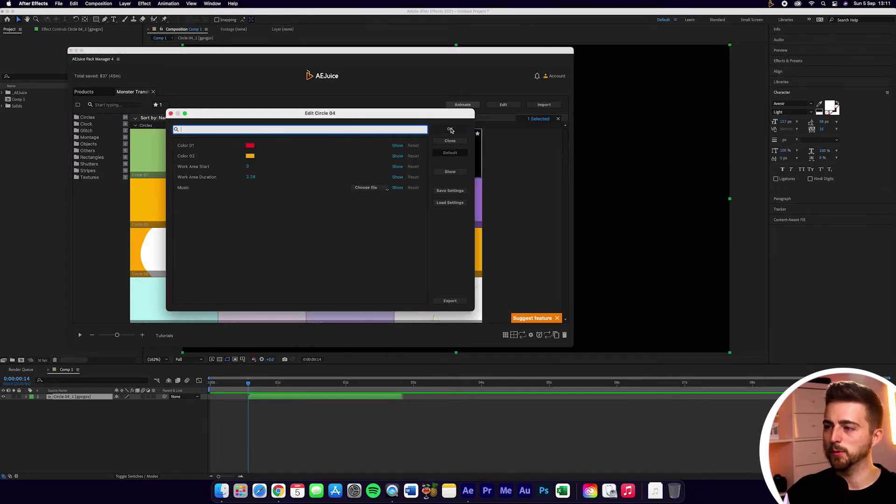
pyautogui.click(450, 129)
pyautogui.click(71, 50)
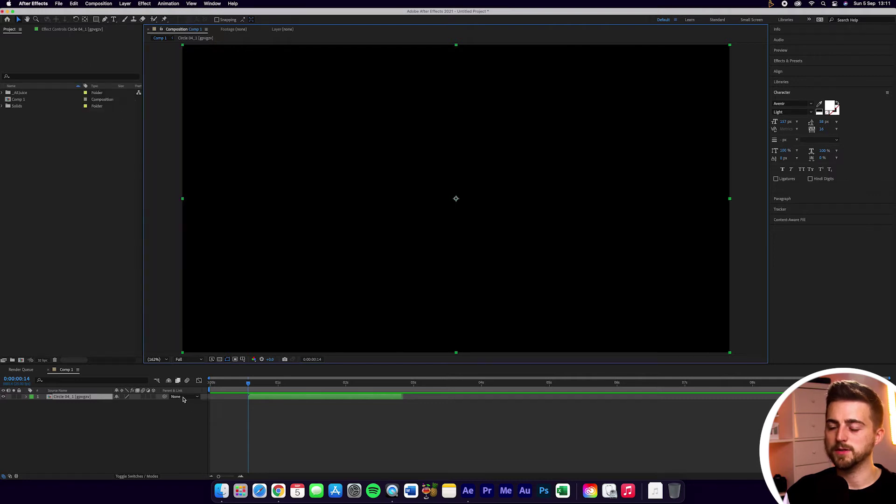
# Play and scrub through the re-imported Circle 04 animation, leave the playhead at 0:00:02:15 and delete the layer.
pyautogui.press('space')
pyautogui.press('space')
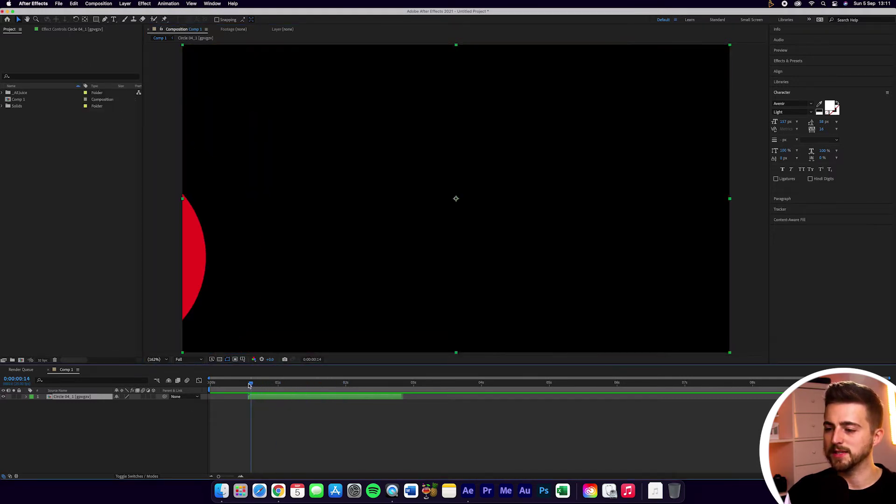
pyautogui.moveTo(249, 386); pyautogui.dragTo(489, 385)
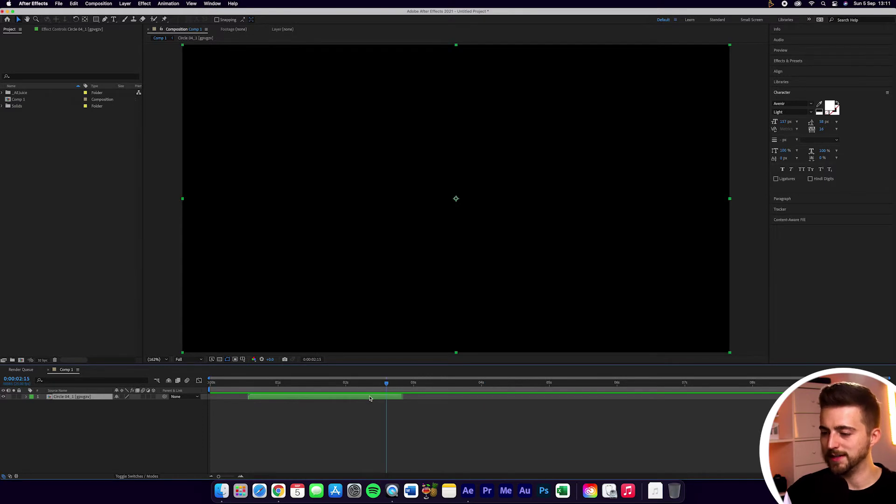
pyautogui.press('Delete')
# Import Circle 04 once more from AEJuice Pack Manager 4 at 0:00:02:15 with default settings, and undo the import.
pyautogui.click(212, 4)
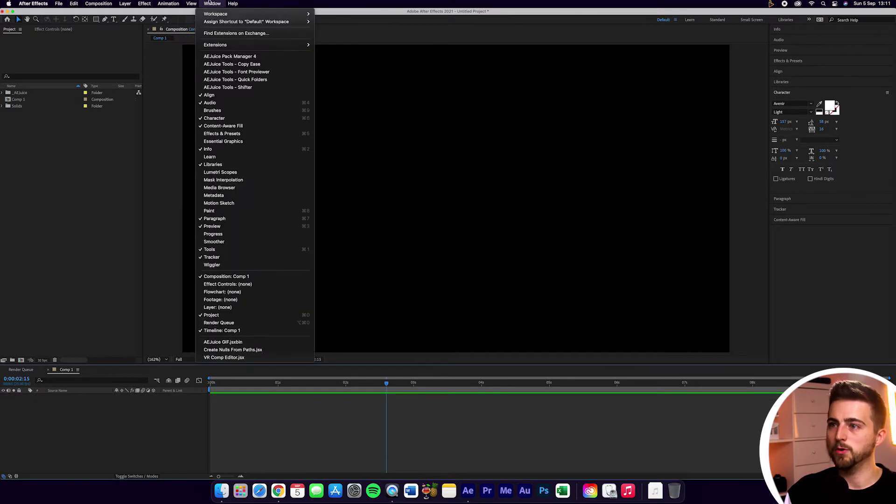
pyautogui.click(231, 57)
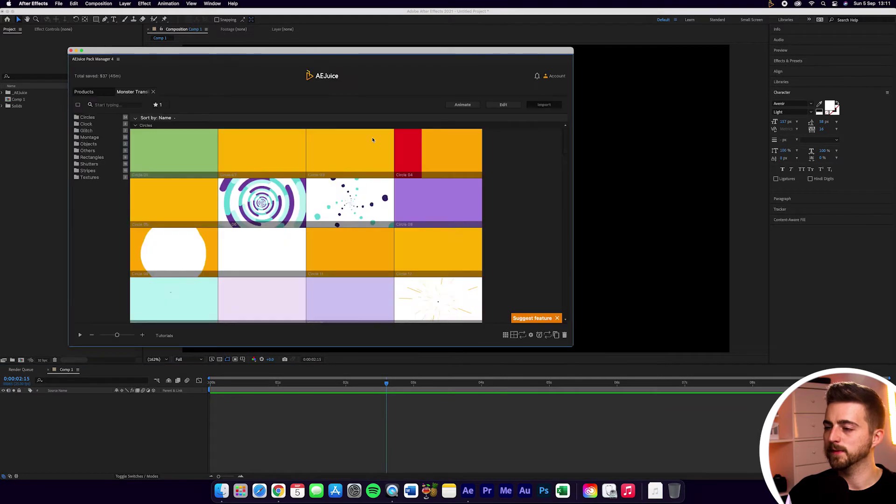
pyautogui.doubleClick(443, 151)
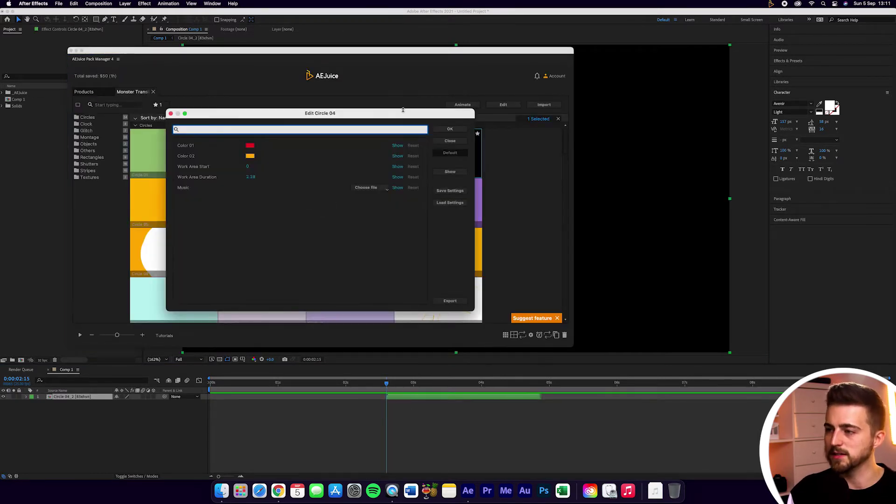
pyautogui.click(444, 131)
pyautogui.click(81, 53)
pyautogui.press('super+z')
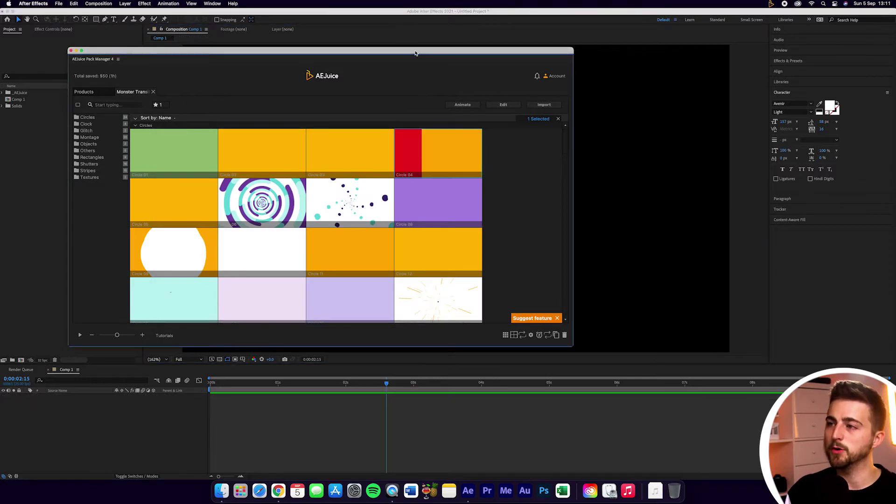
# Shift the pack manager window aside, close the Monster Transitions pack and open the free Starter Pack.
pyautogui.moveTo(416, 70); pyautogui.dragTo(382, 66)
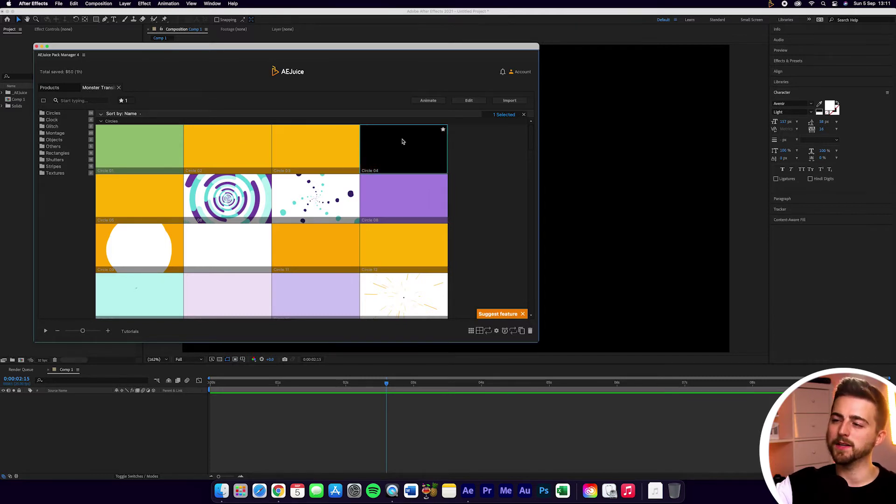
pyautogui.click(120, 88)
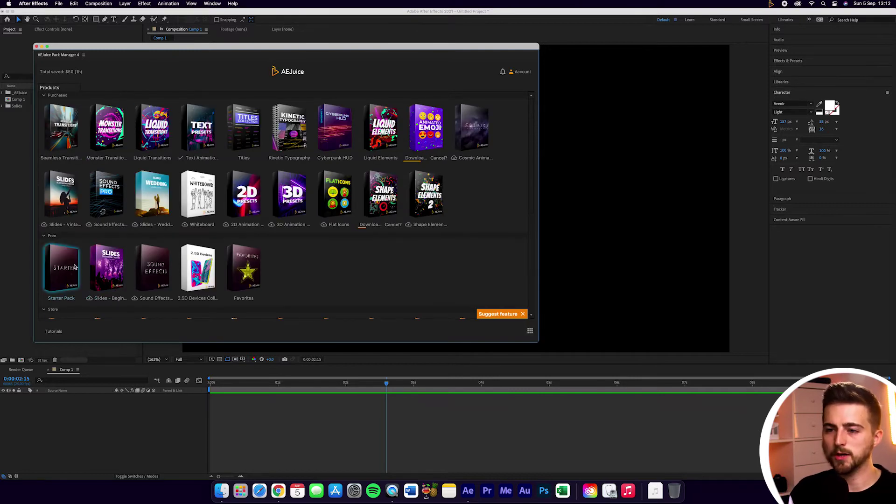
pyautogui.click(74, 267)
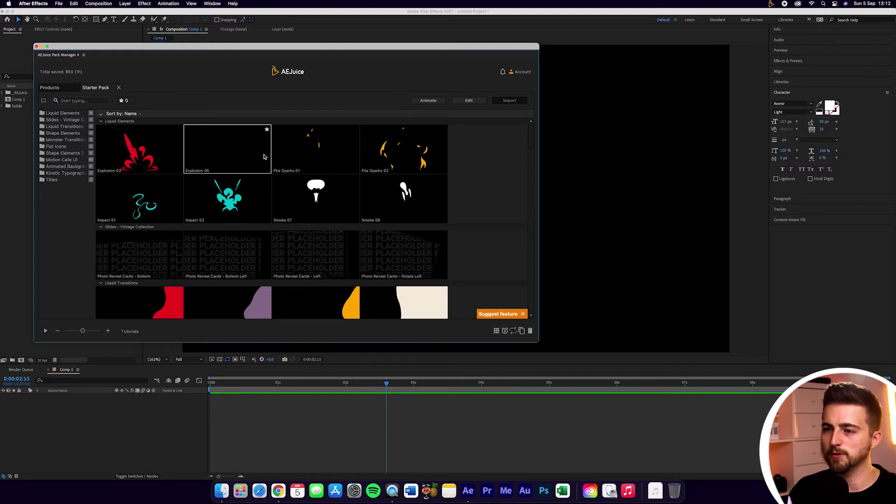
# Place the Map Mark flat icon in the upper right of Comp 1 with its default settings and close the pack manager.
pyautogui.moveTo(524, 148); pyautogui.dragTo(515, 187)
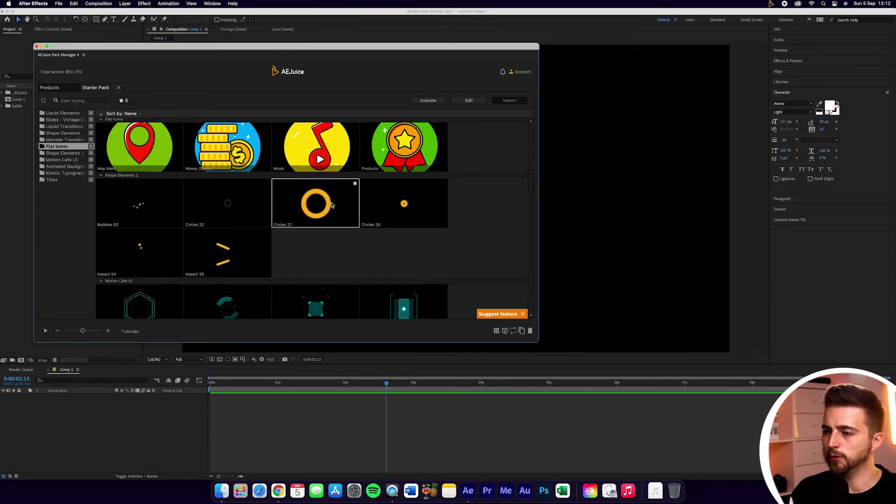
pyautogui.scroll(3, 132, 229)
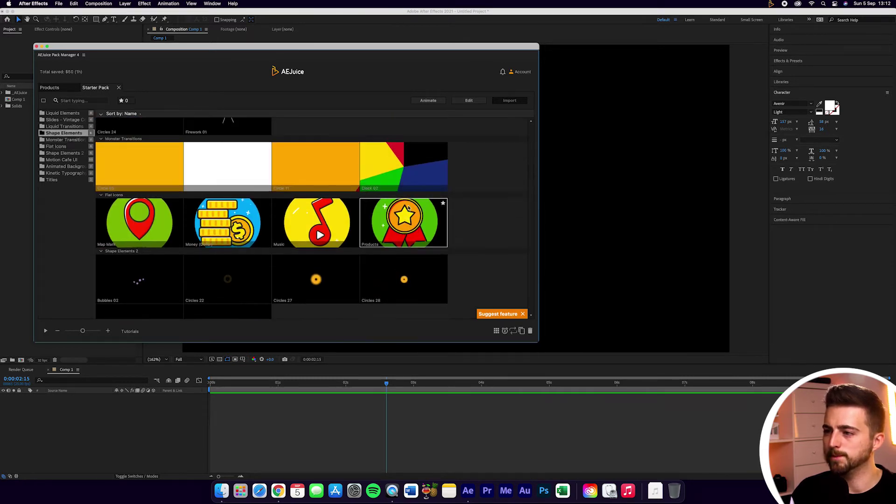
pyautogui.click(132, 228)
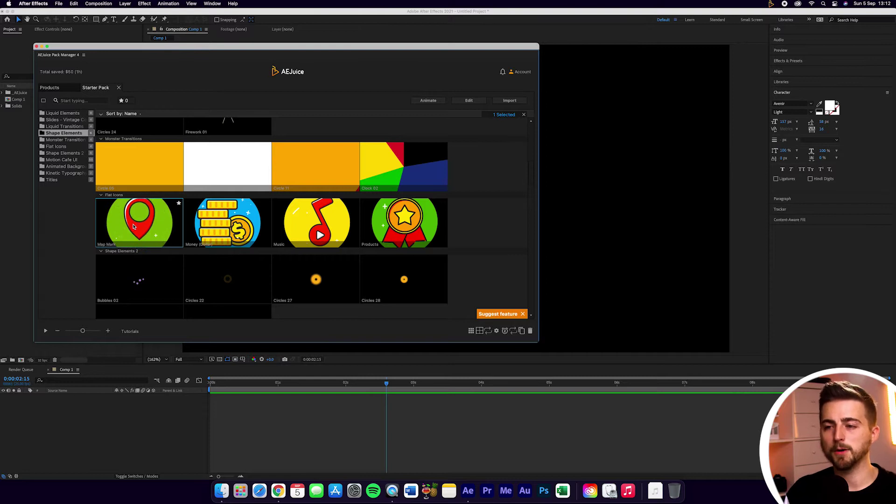
pyautogui.moveTo(128, 226)
pyautogui.mouseDown()
pyautogui.moveTo(356, 212)
pyautogui.moveTo(655, 156)
pyautogui.moveTo(668, 133)
pyautogui.mouseUp()
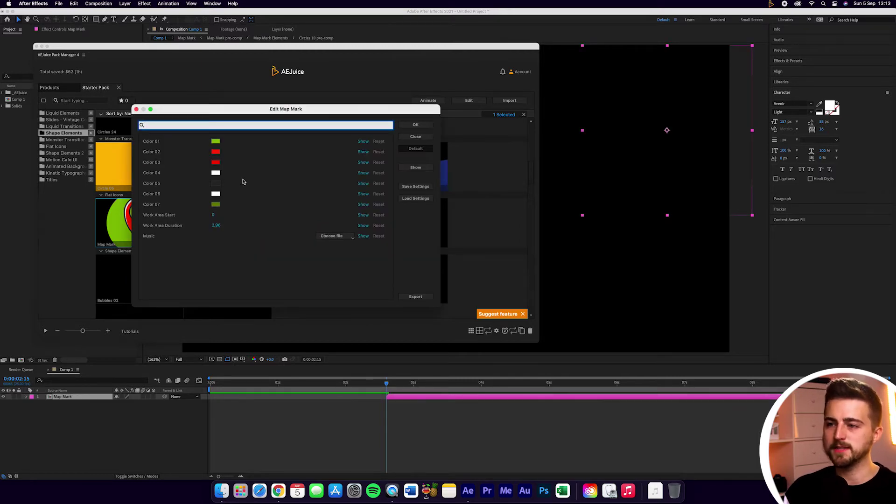
pyautogui.click(424, 126)
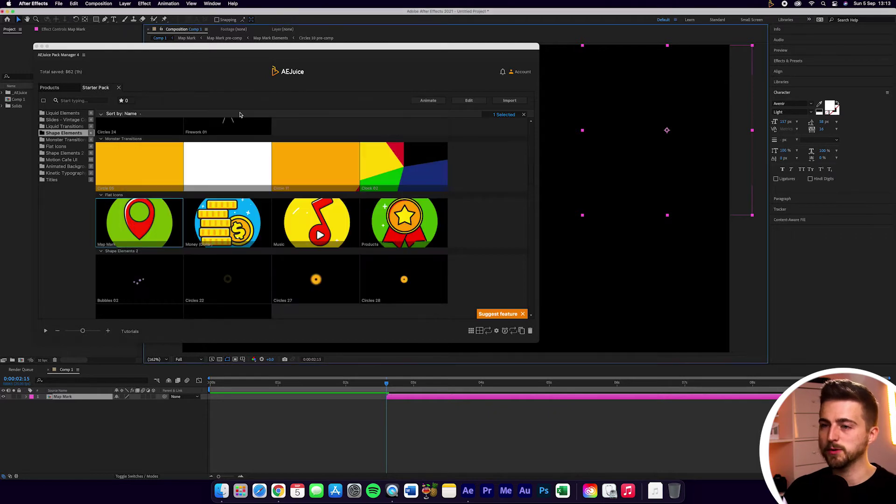
pyautogui.click(37, 46)
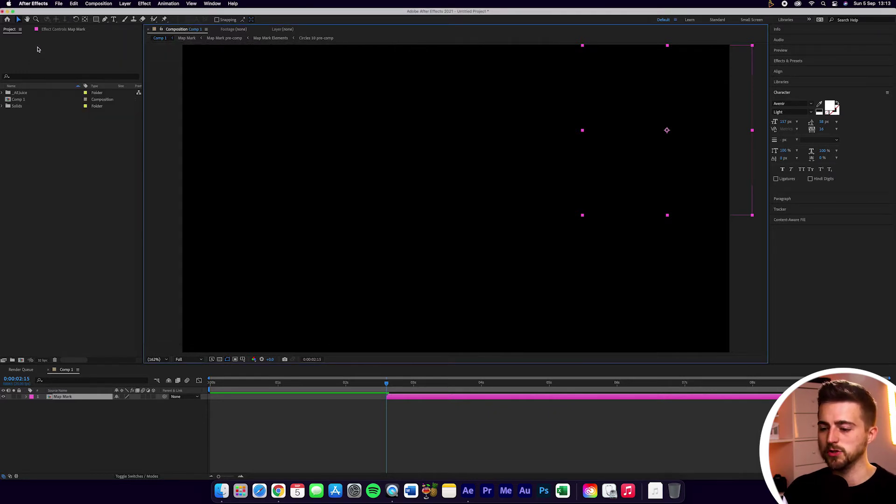
# Play back the Map Mark icon's animation from the start of its layer.
pyautogui.press('space')
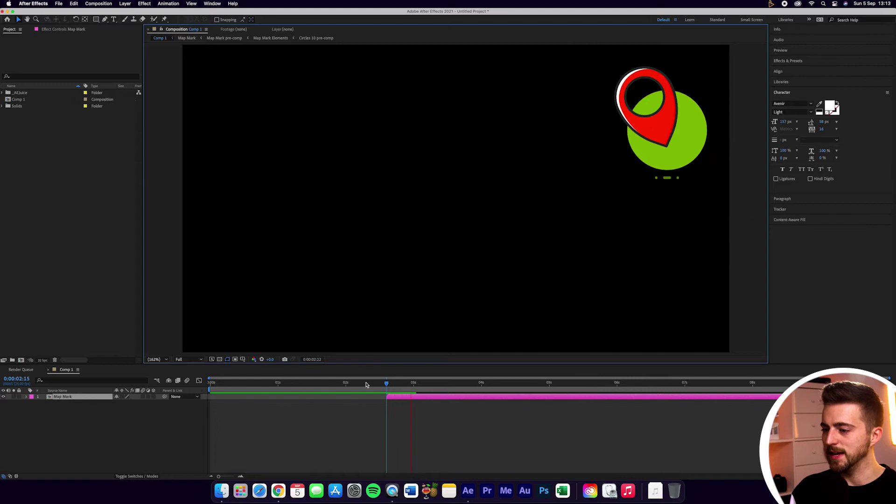
pyautogui.press('space')
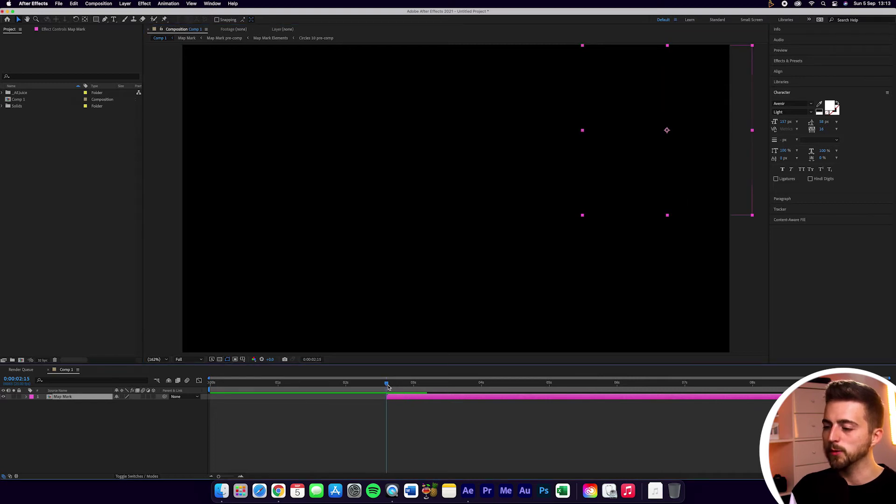
pyautogui.press('space')
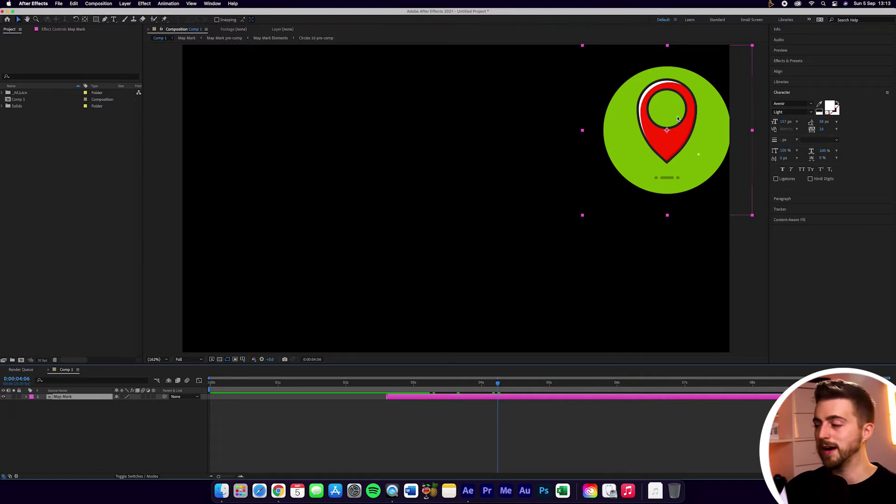
# Move the Map Mark icon to the middle of the composition and scale it down to 88%.
pyautogui.click(688, 144)
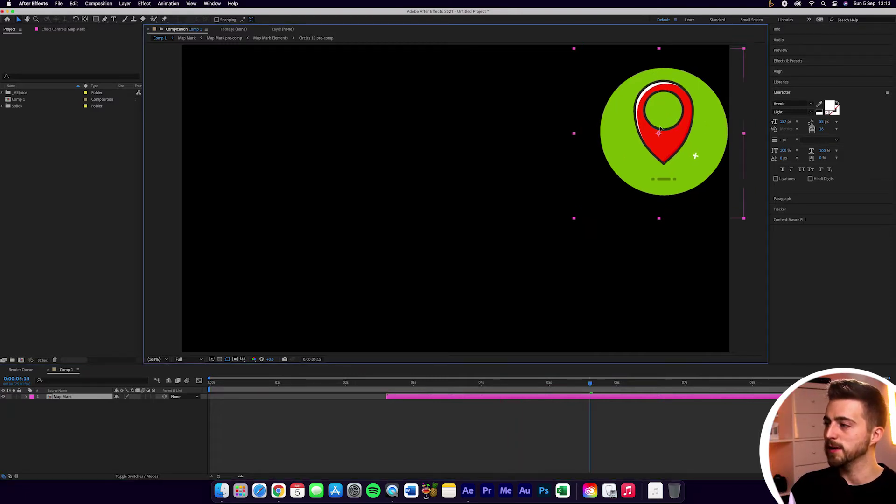
pyautogui.press('s')
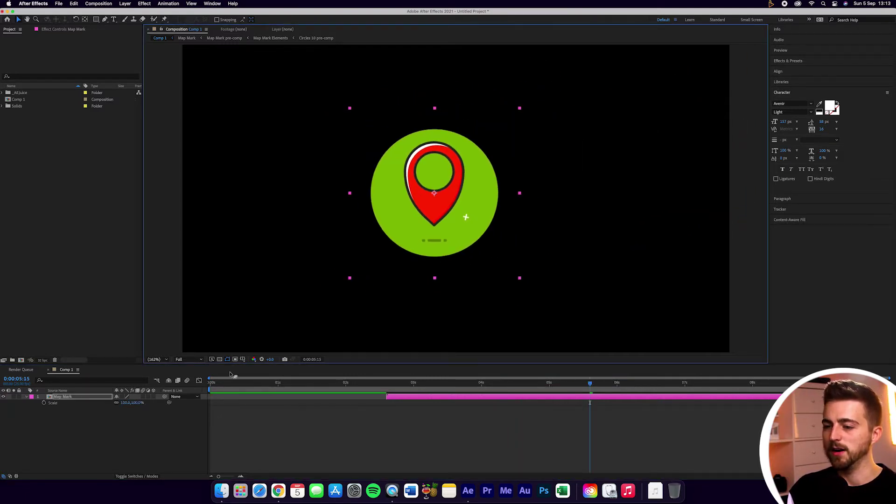
pyautogui.moveTo(122, 405); pyautogui.dragTo(116, 405)
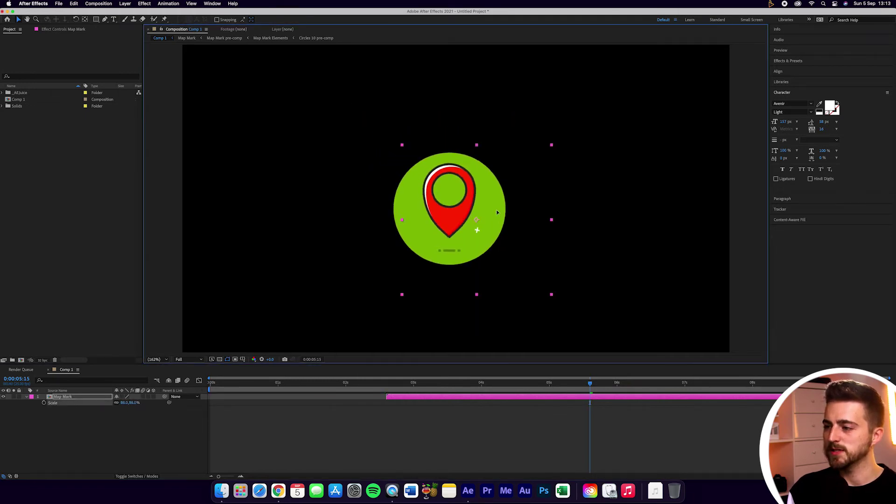
pyautogui.moveTo(497, 212); pyautogui.dragTo(455, 186)
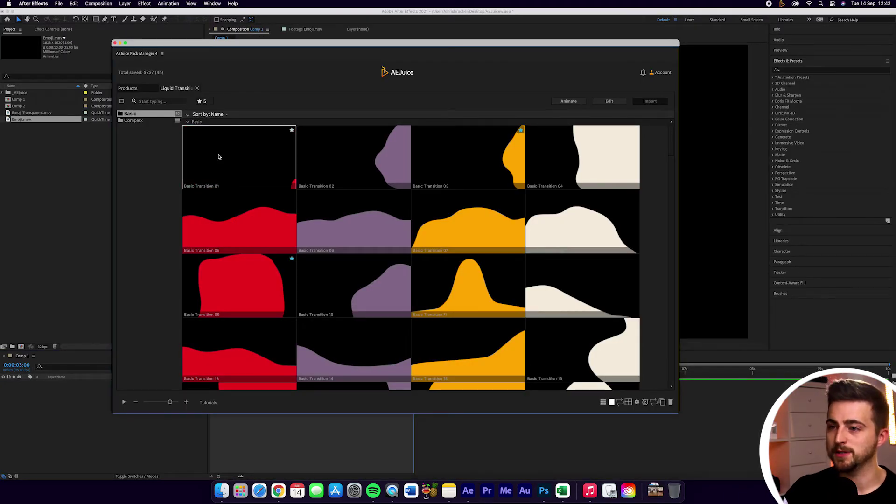
# Import Basic Transition 01 from the Liquid Transitions pack into Comp 1 and move its layer to the composition start.
pyautogui.click(218, 156)
pyautogui.scroll(-1, 236, 148)
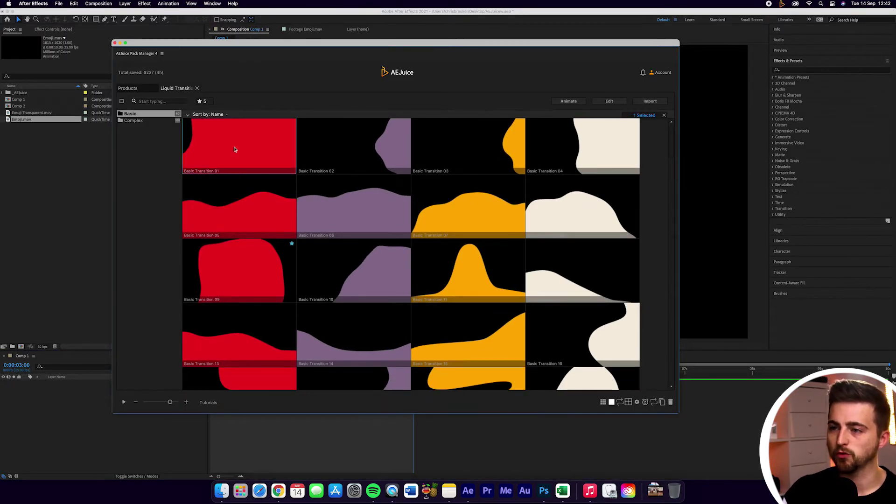
pyautogui.scroll(1, 235, 149)
pyautogui.rightClick(235, 149)
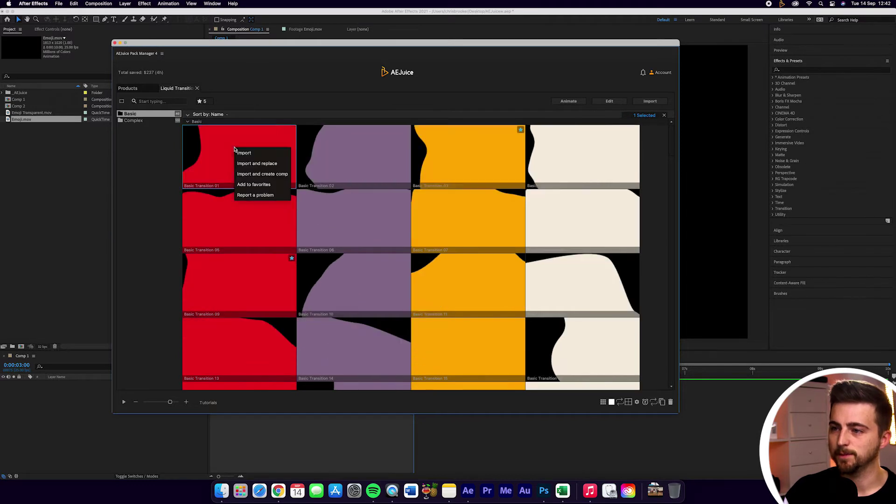
pyautogui.click(268, 154)
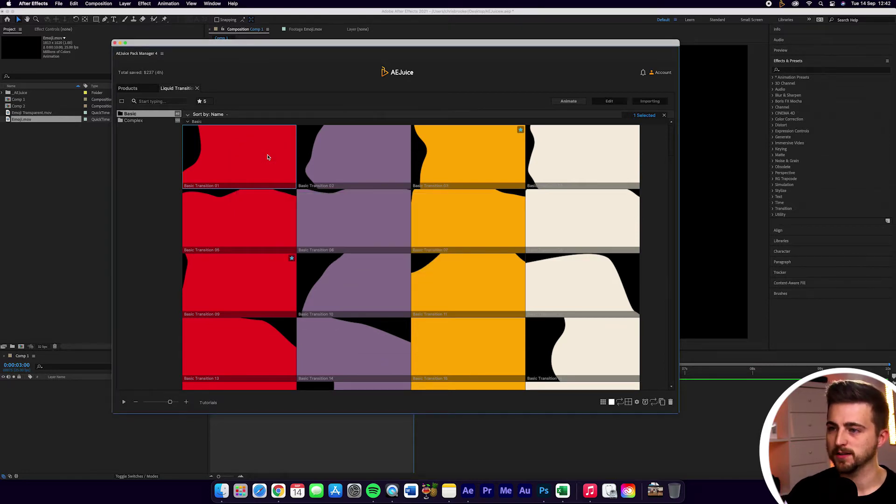
pyautogui.moveTo(313, 44); pyautogui.dragTo(676, 344)
pyautogui.click(525, 161)
pyautogui.moveTo(429, 388); pyautogui.dragTo(227, 387)
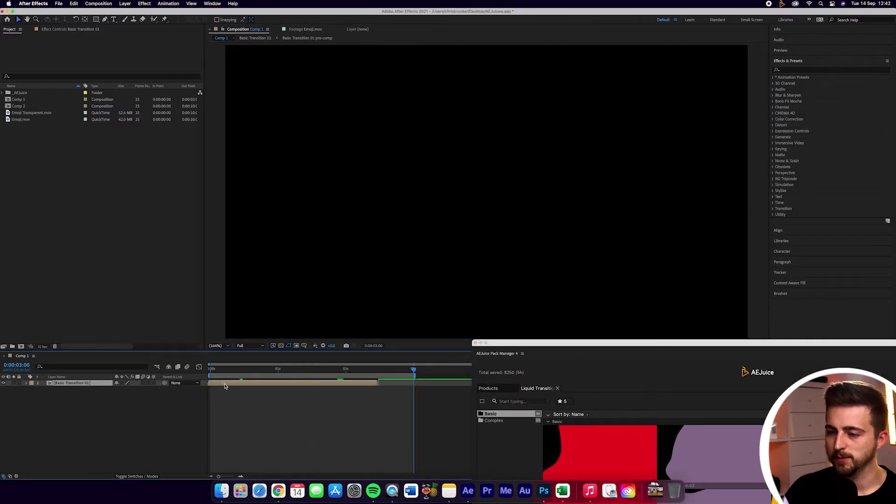
# Play back the Basic Transition 01 layer and return to the first frame.
pyautogui.press('space')
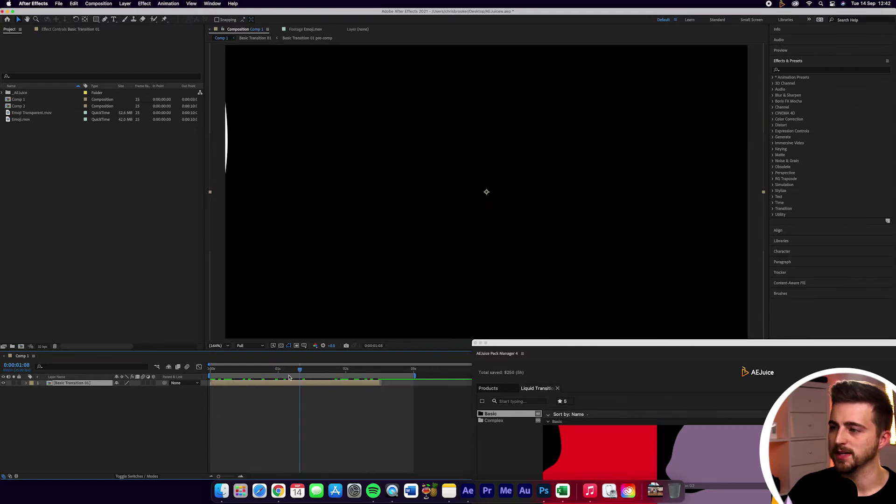
pyautogui.press('space')
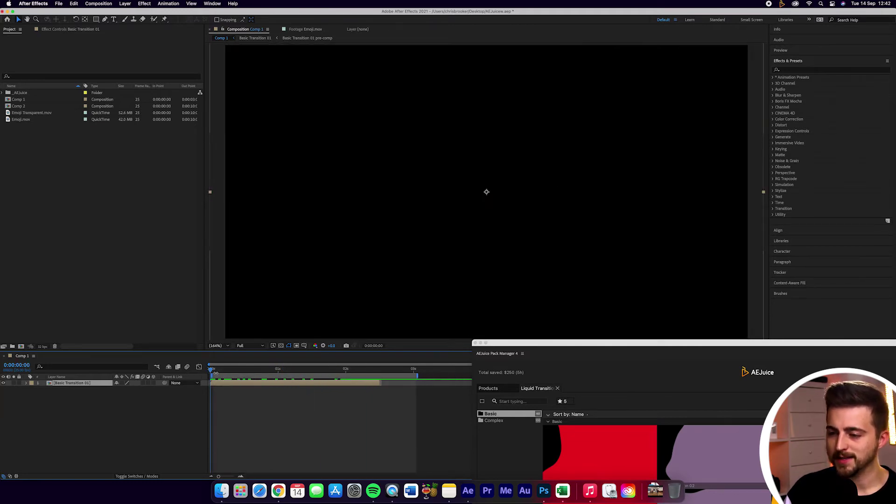
pyautogui.click(221, 369)
pyautogui.press('Home')
# Replace the Basic Transition 01 layer with Basic Transition 03 using Import and replace, and return to the composition start.
pyautogui.moveTo(571, 346); pyautogui.dragTo(228, 38)
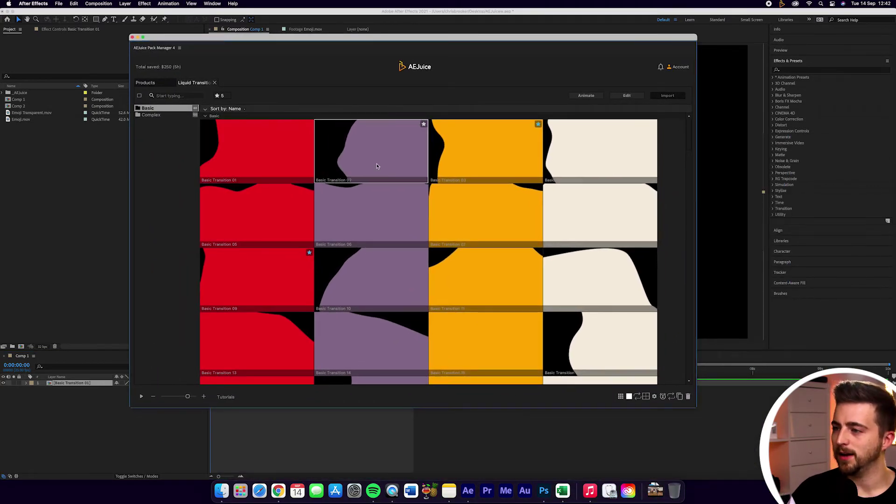
pyautogui.click(450, 149)
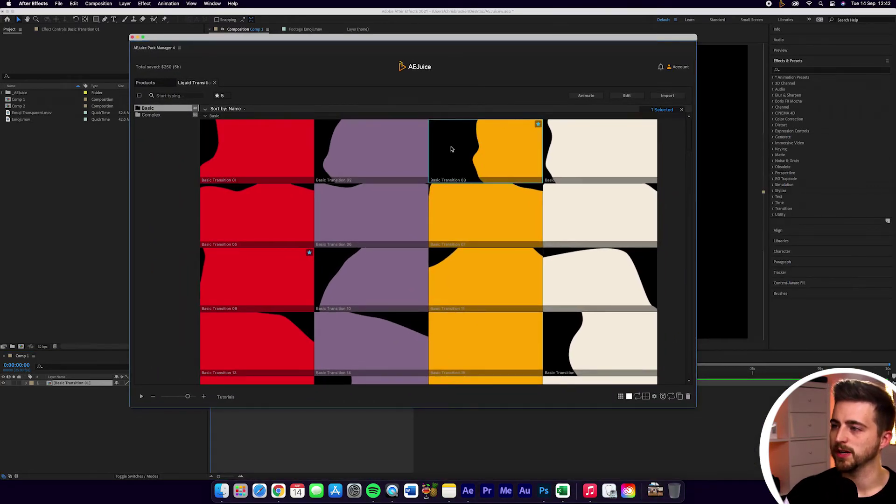
pyautogui.scroll(-1, 457, 147)
pyautogui.rightClick(463, 146)
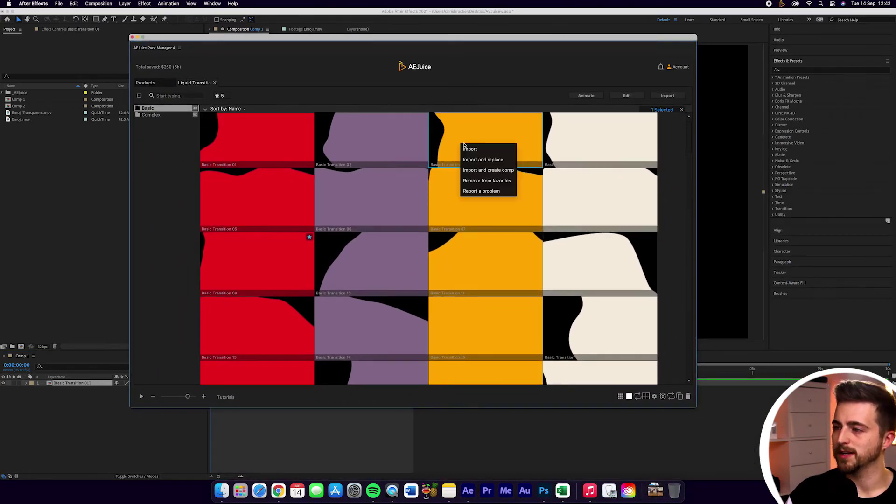
pyautogui.click(491, 160)
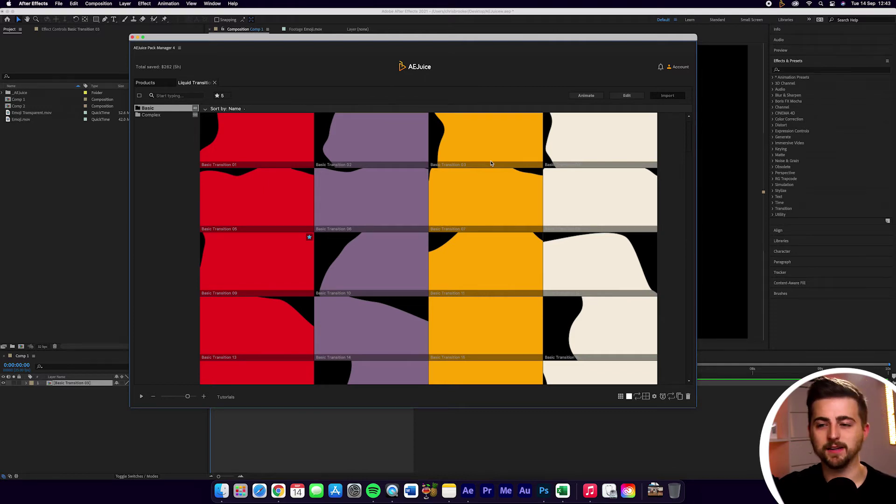
pyautogui.moveTo(160, 44); pyautogui.dragTo(619, 261)
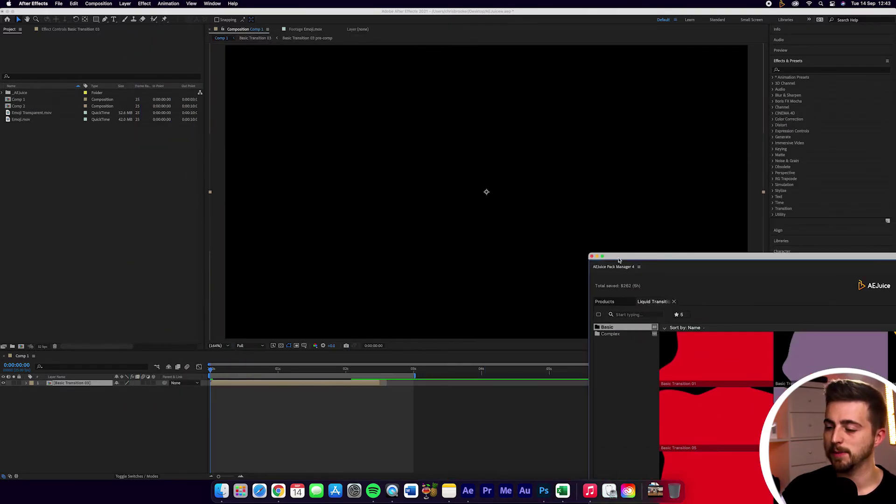
pyautogui.moveTo(228, 372); pyautogui.dragTo(204, 374)
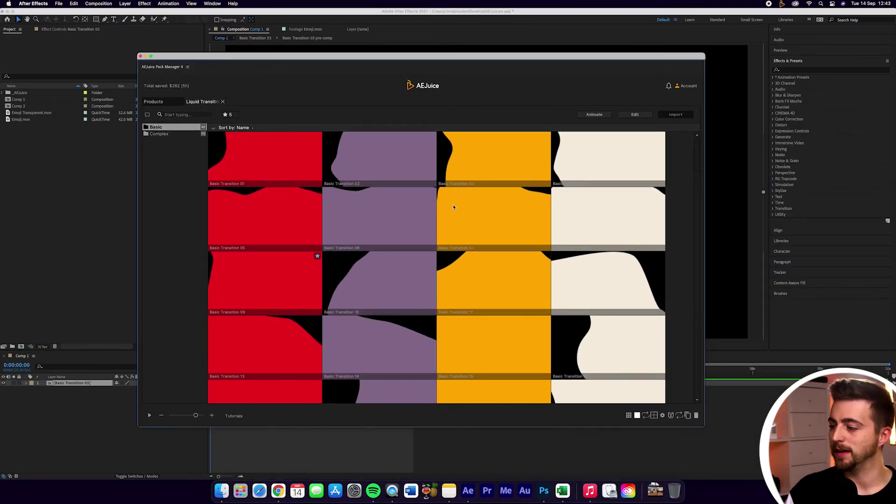
# Set the Liquid Transitions pack's color to a saturated orange.
pyautogui.click(637, 415)
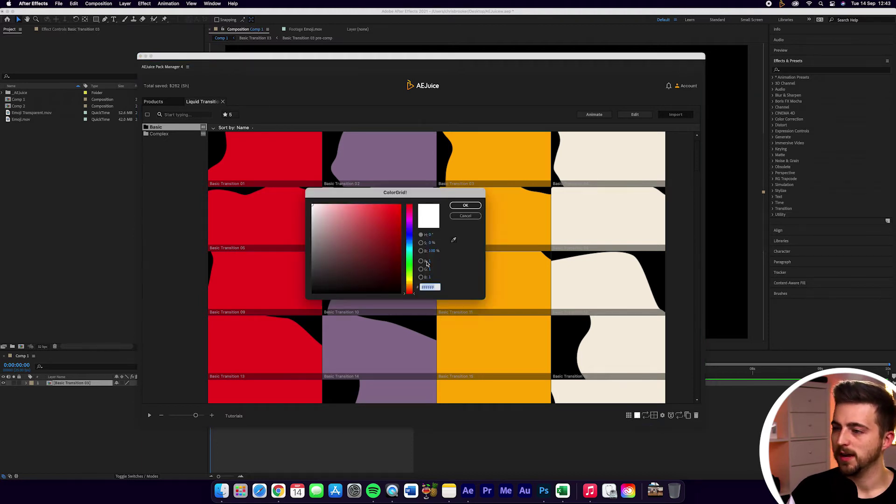
pyautogui.moveTo(318, 208); pyautogui.dragTo(302, 203)
pyautogui.moveTo(415, 239); pyautogui.dragTo(414, 289)
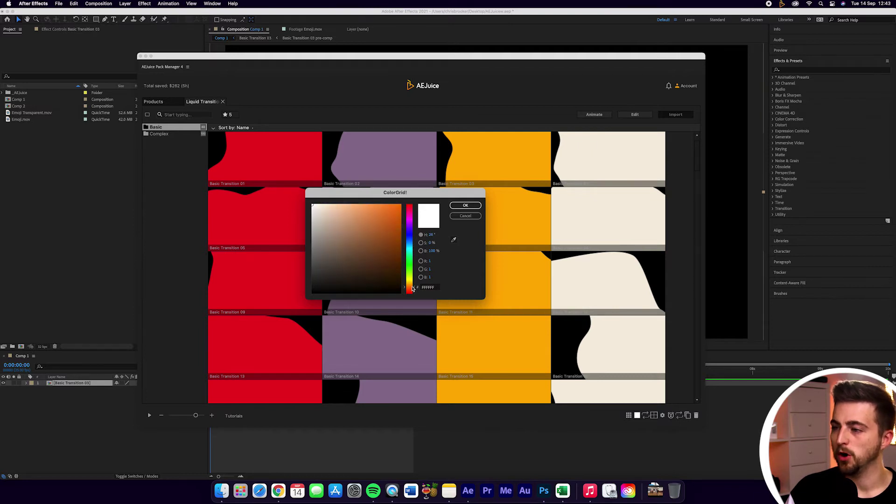
pyautogui.moveTo(397, 208); pyautogui.dragTo(400, 188)
pyautogui.click(480, 205)
# Import Basic Transition 02 in the chosen color, replacing the selected transition layer in Comp 1.
pyautogui.click(398, 157)
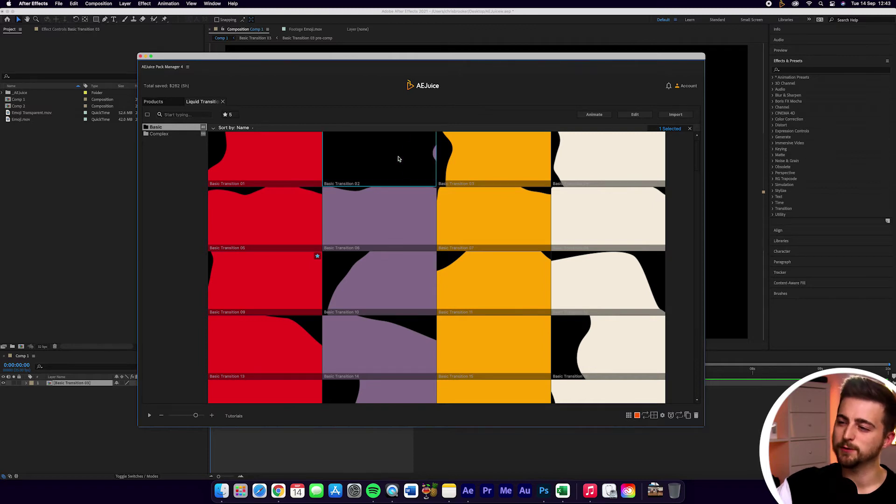
pyautogui.rightClick(398, 159)
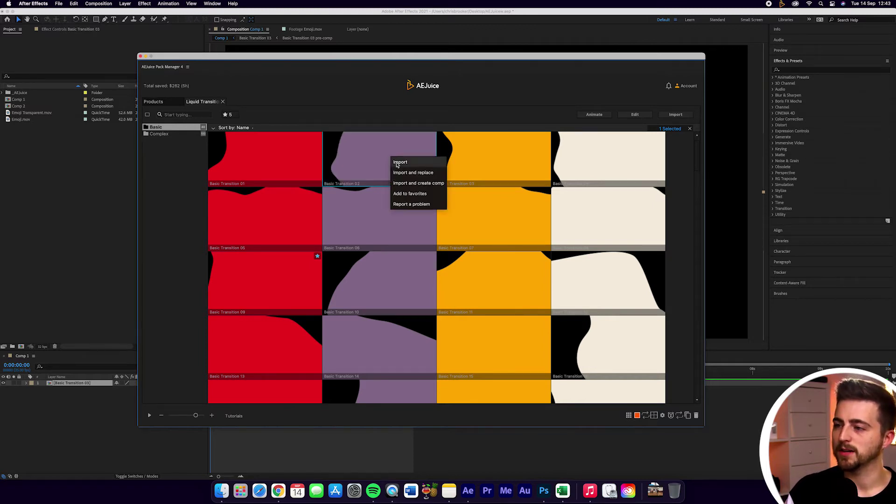
pyautogui.click(405, 173)
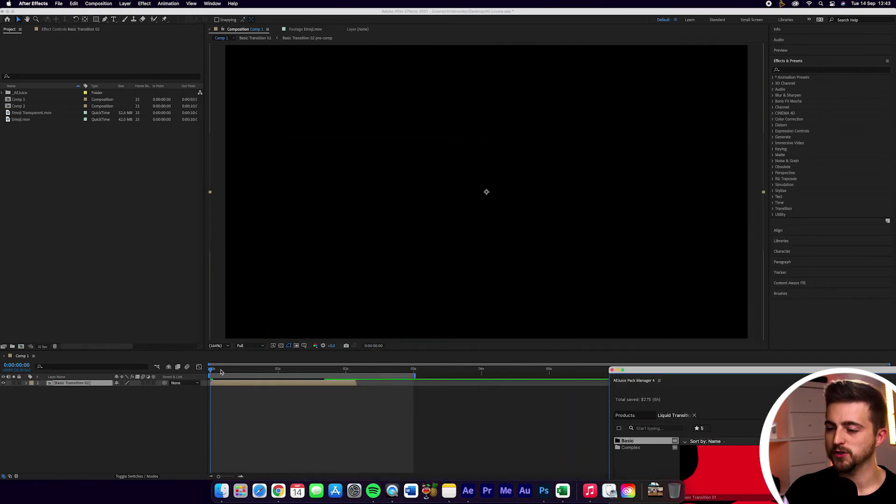
# Play back the orange Basic Transition 02 from the composition start and park the playhead at 0:00:00:07.
pyautogui.click(221, 371)
pyautogui.press('space')
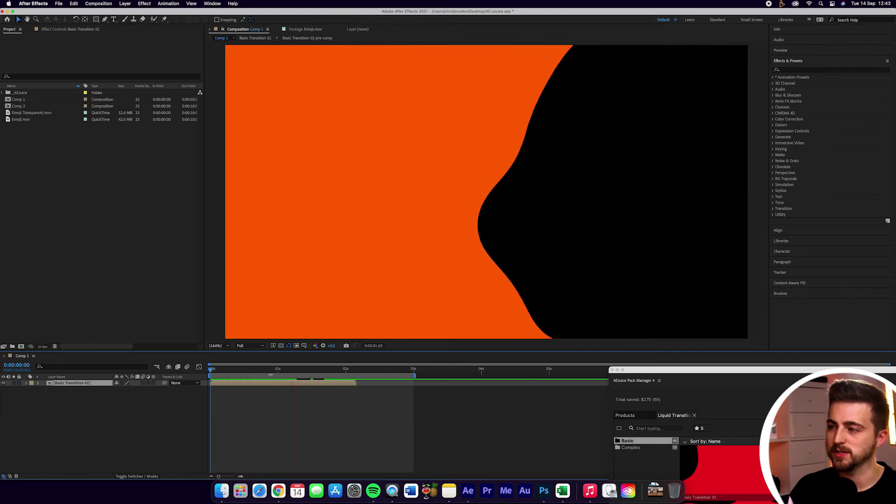
pyautogui.click(229, 371)
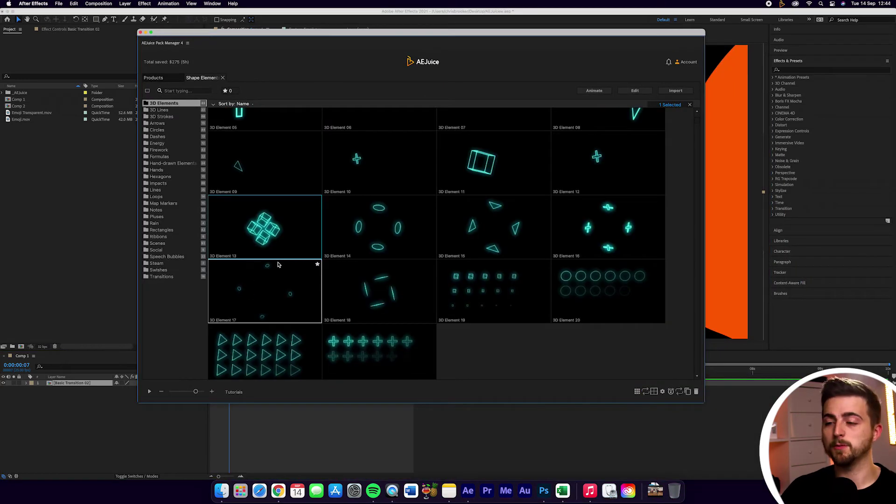
# Import 3D Element 13 from the Shape Elements pack into its own new composition with its default settings.
pyautogui.rightClick(288, 227)
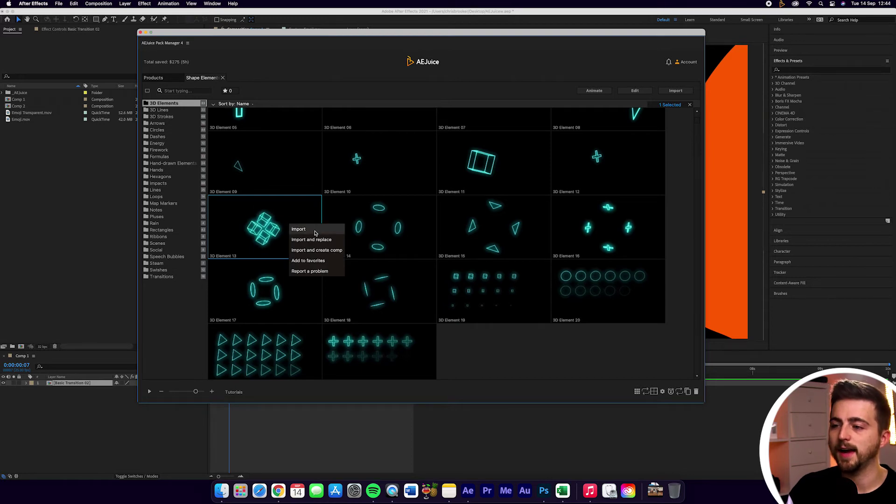
pyautogui.click(329, 251)
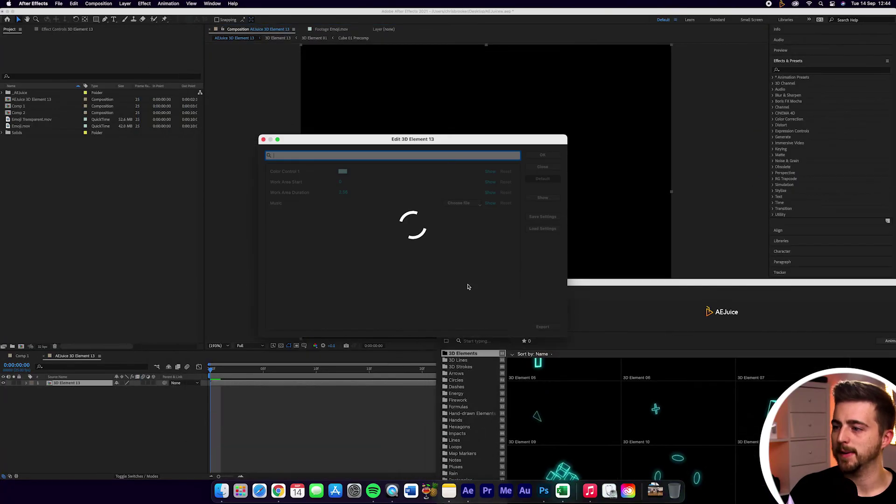
pyautogui.click(540, 155)
# Compare Comp 1 with the new AEJuice 3D Element 13 composition and play back the element's animation.
pyautogui.press('space')
pyautogui.press('space')
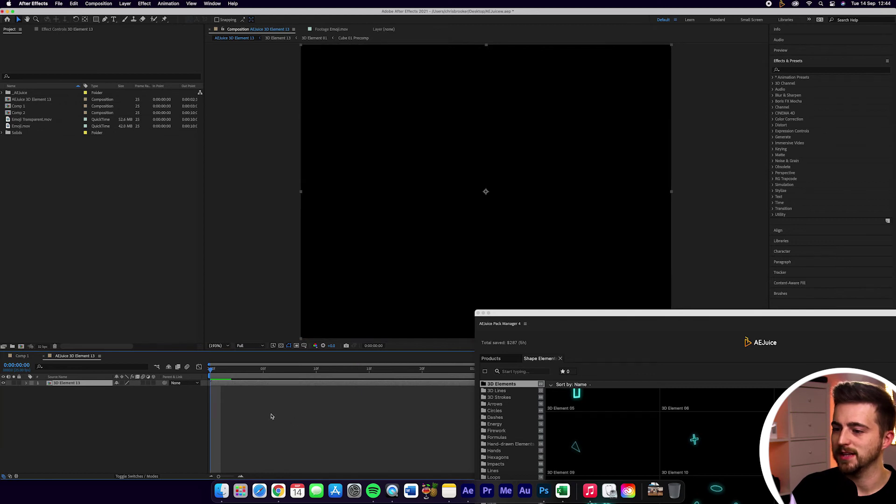
pyautogui.click(21, 356)
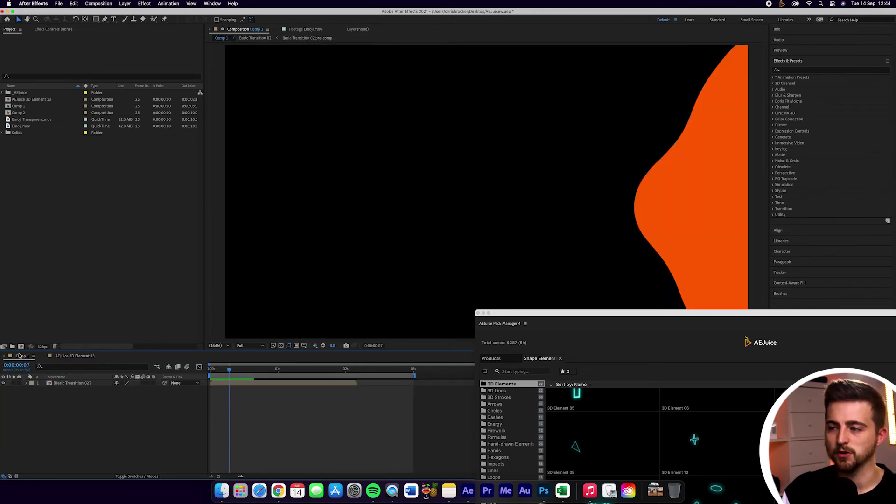
pyautogui.click(66, 356)
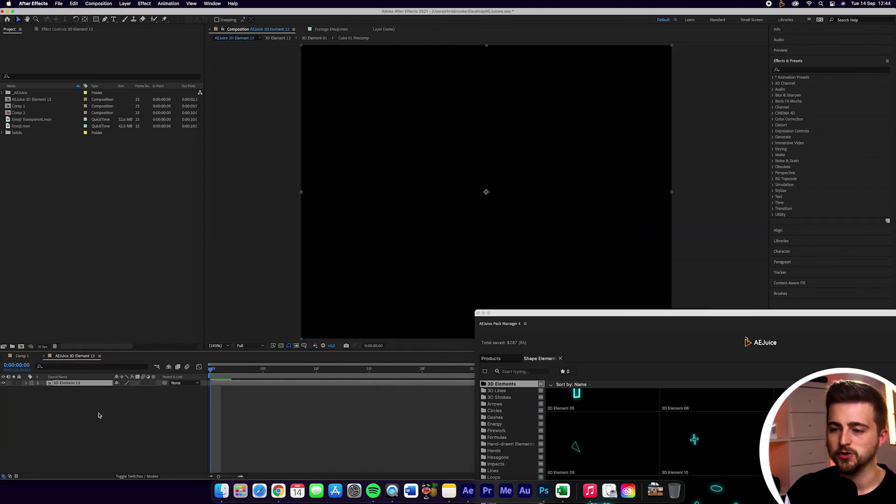
pyautogui.press('space')
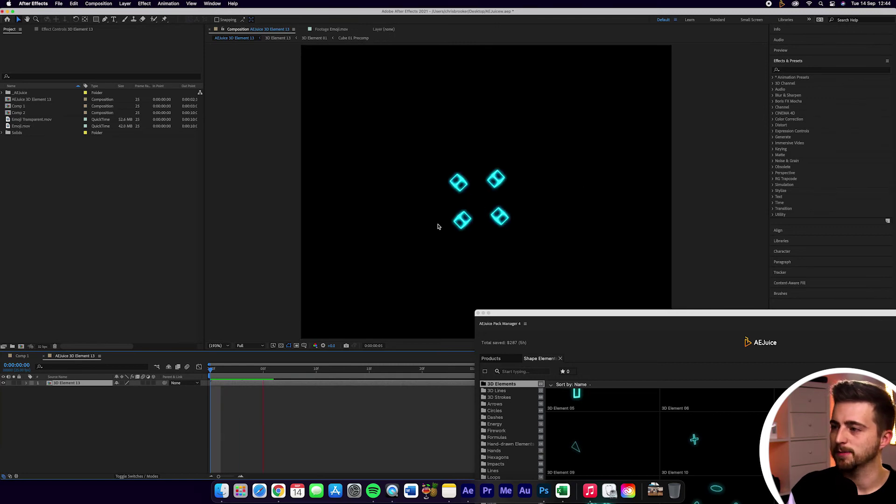
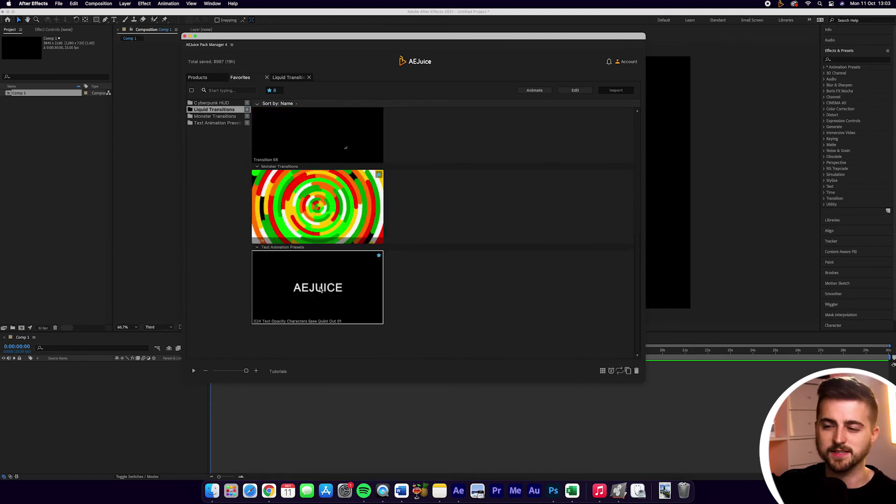
# Return to the Liquid Transitions pack and apply a random favorite transition to Comp 1 with Animate.
pyautogui.scroll(10, 320, 287)
pyautogui.click(288, 78)
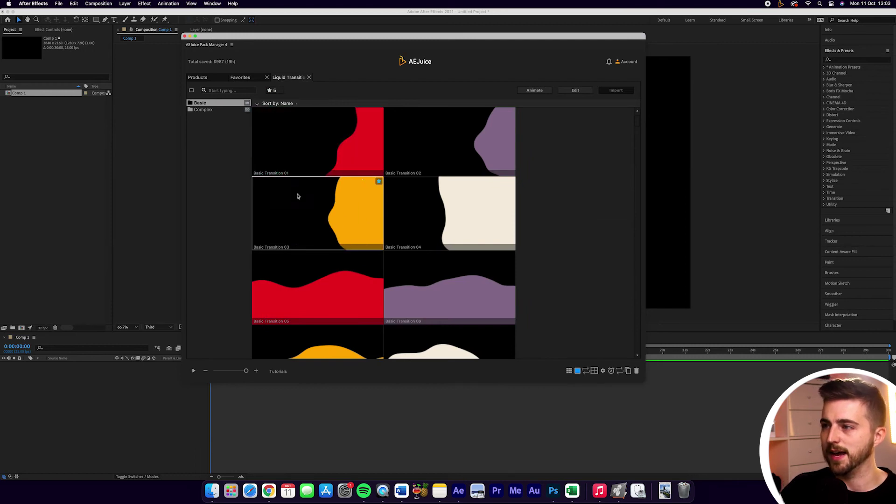
pyautogui.click(534, 90)
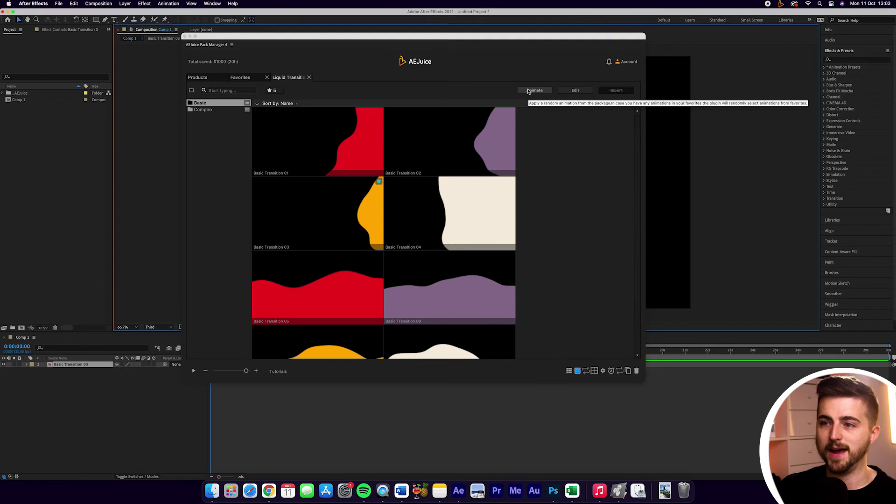
# Apply another random favorite transition in Comp 2 with Animate, accept its default settings and close the pack manager.
pyautogui.click(529, 91)
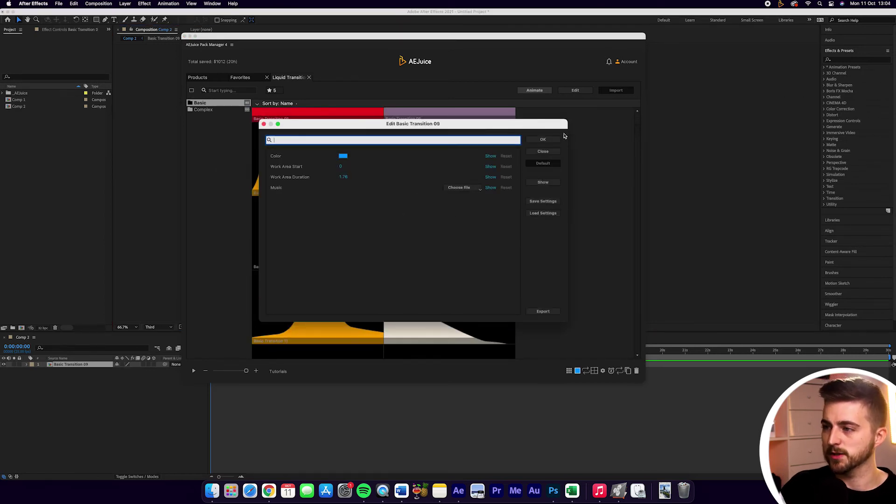
pyautogui.click(544, 140)
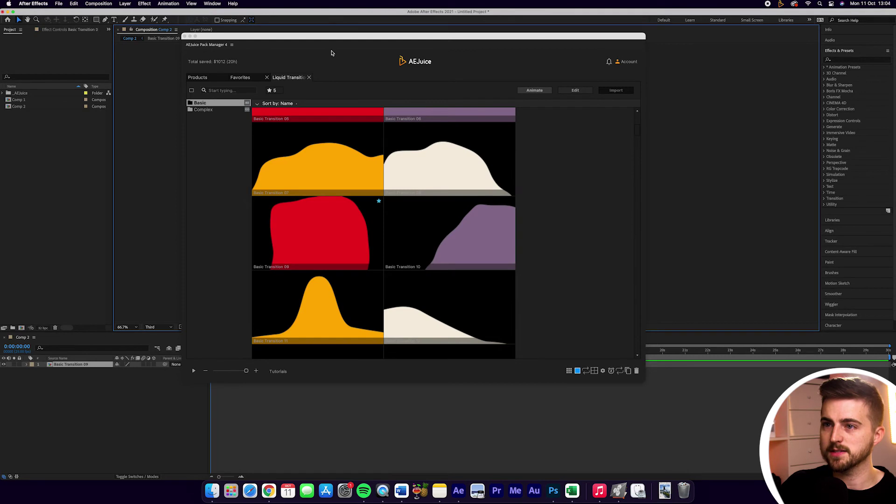
pyautogui.click(185, 37)
# Fit Comp 2 to the viewer and play back the Basic Transition 09 layer.
pyautogui.click(129, 327)
pyautogui.click(125, 339)
pyautogui.press('space')
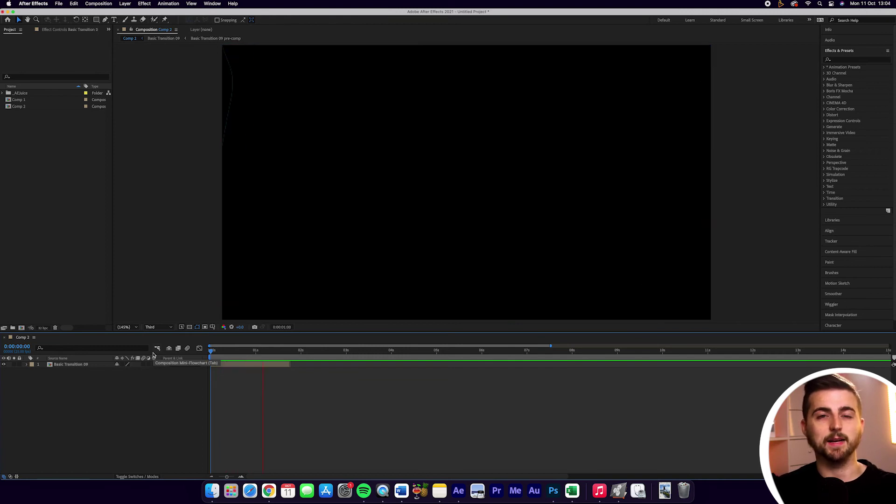
# Reopen AEJuice Pack Manager 4 and browse the favorite animations.
pyautogui.click(214, 5)
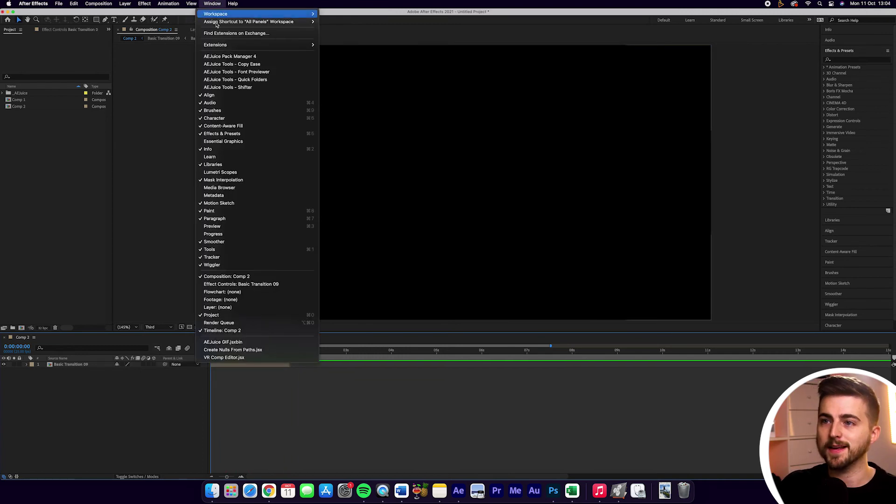
pyautogui.click(223, 57)
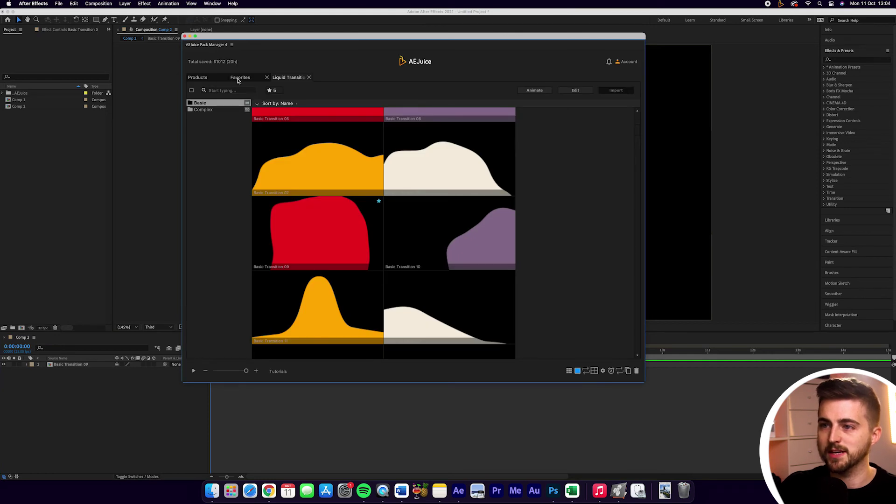
pyautogui.click(234, 81)
pyautogui.scroll(-3, 537, 250)
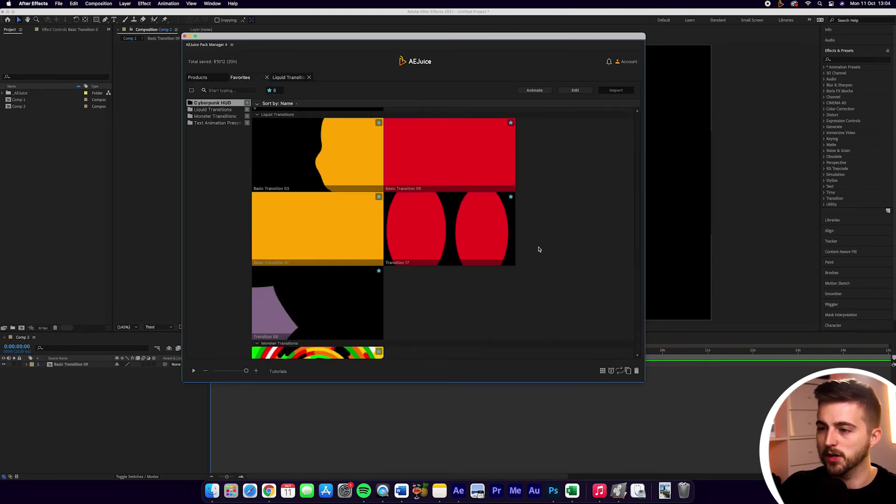